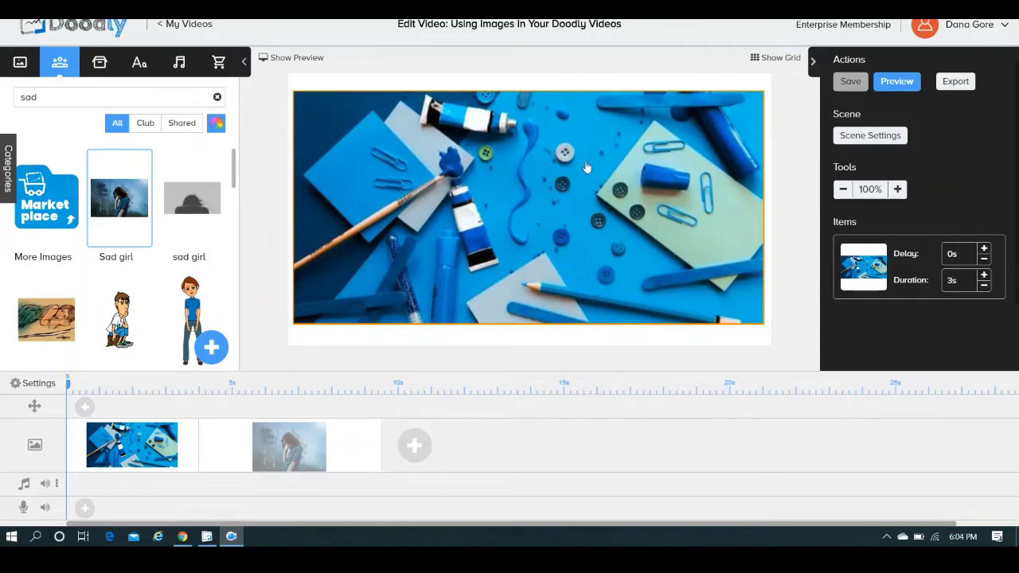
- Preview the video and look at the sad girl and blue art supplies scenes
left_click(905, 85)
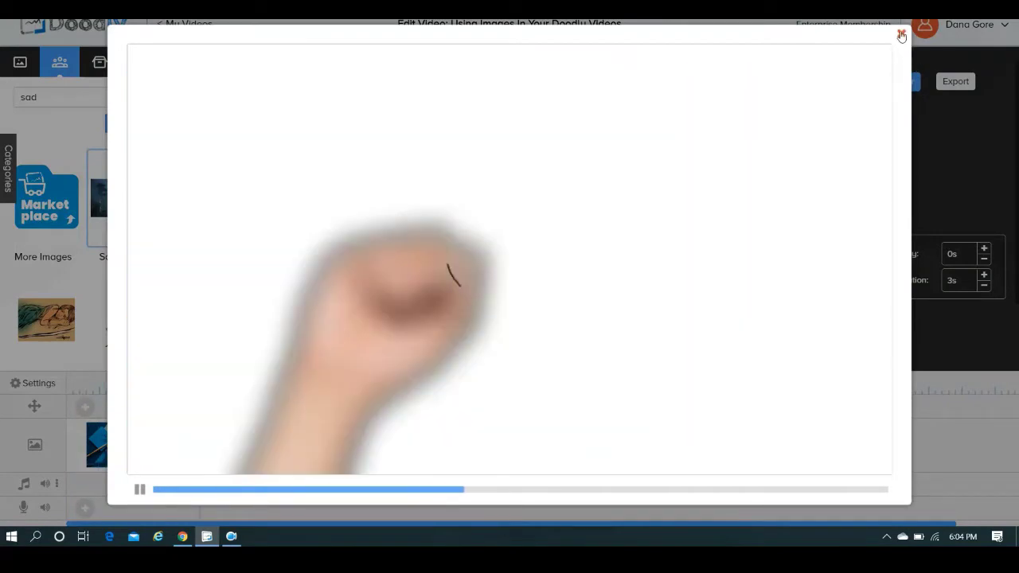
left_click(901, 36)
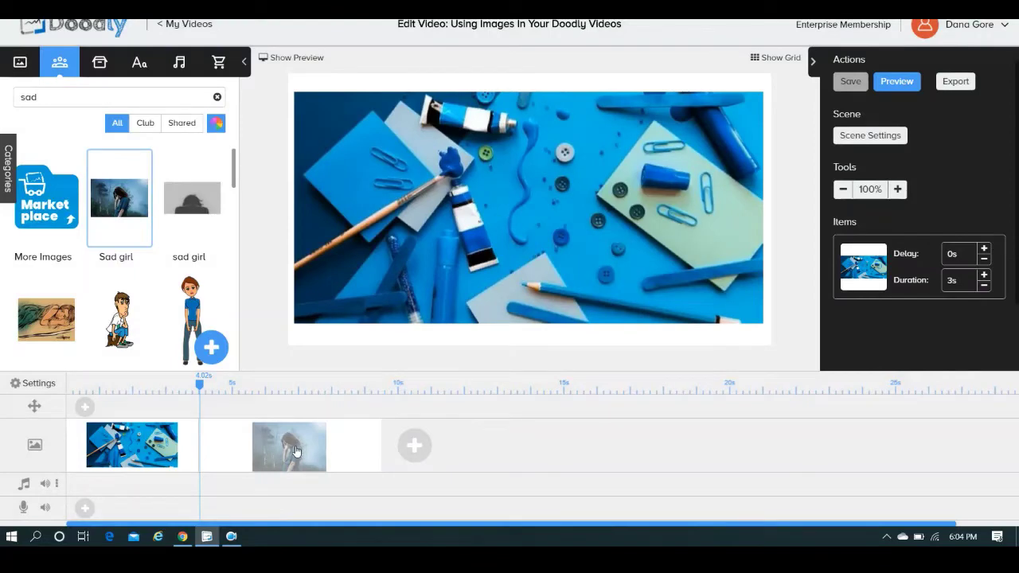
left_click(295, 451)
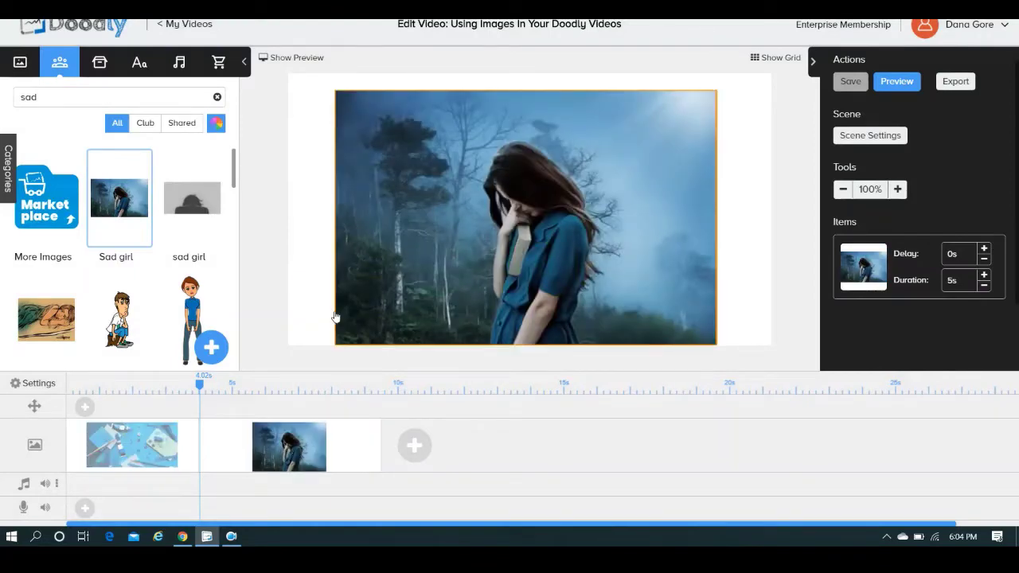
left_click(161, 447)
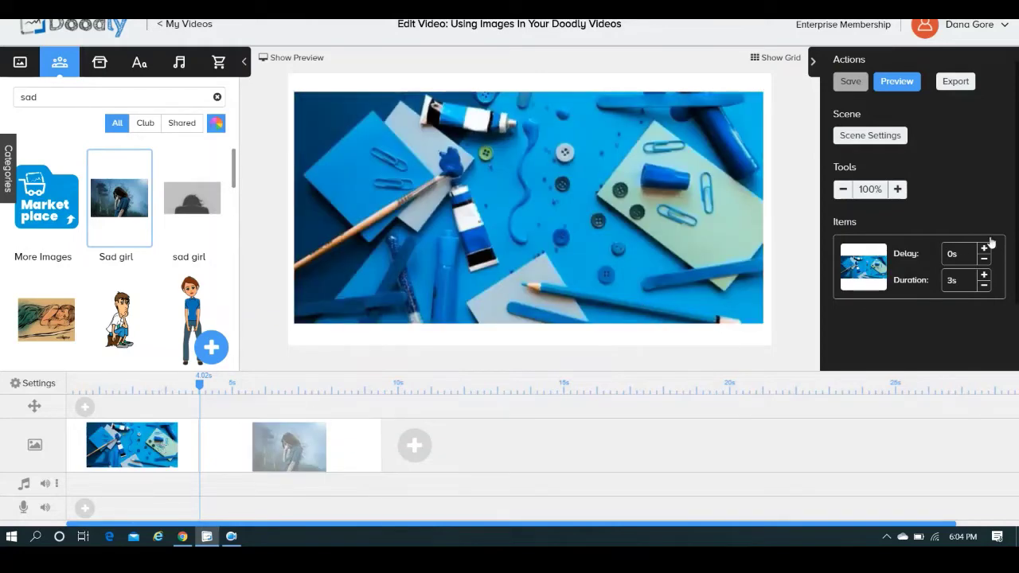
- Try a 6 s duration for the blue art supplies image and restore it to 3 s
left_click(961, 280)
key("BackSpace")
key("BackSpace")
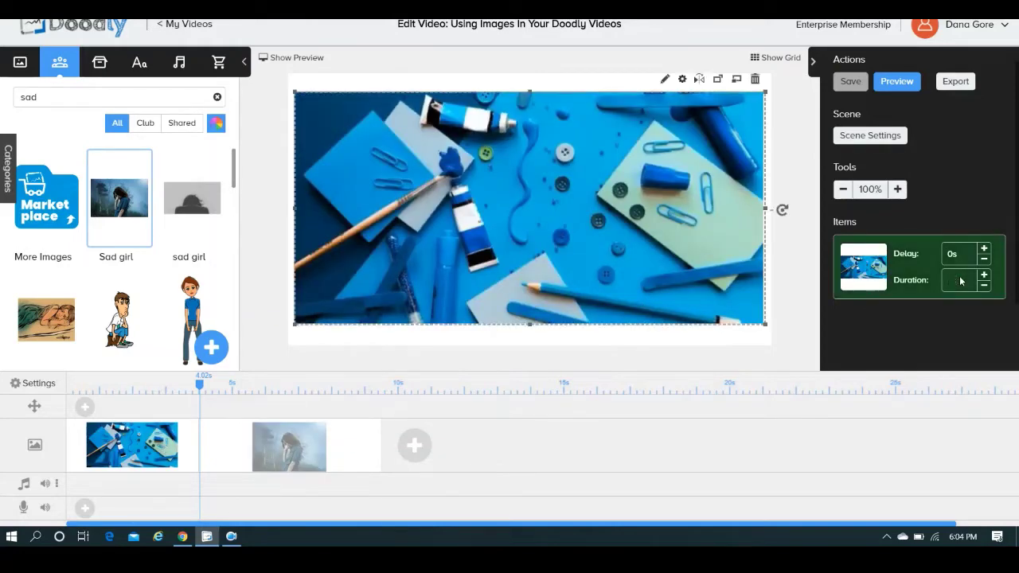
type("6")
key("Return")
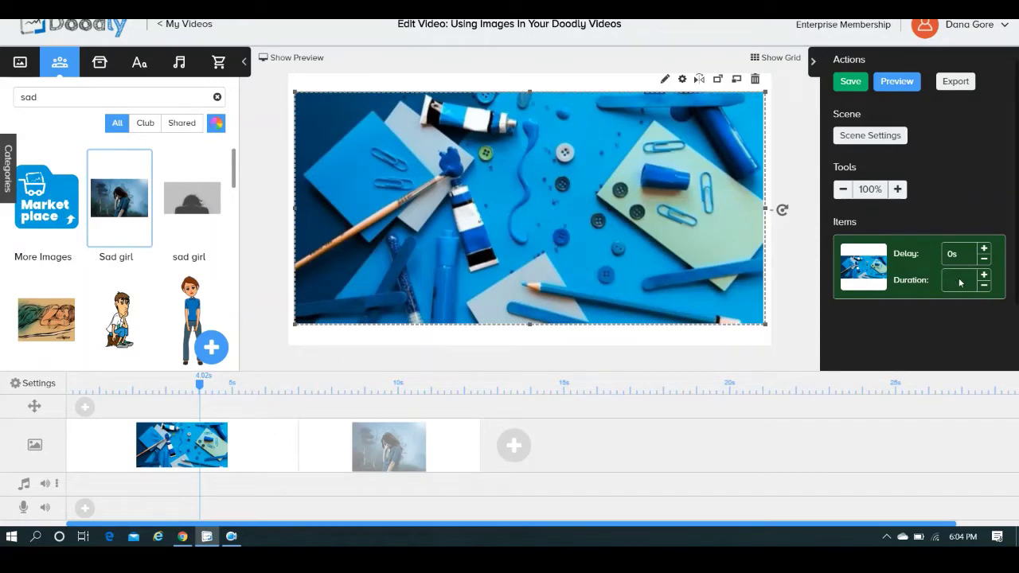
key("Return")
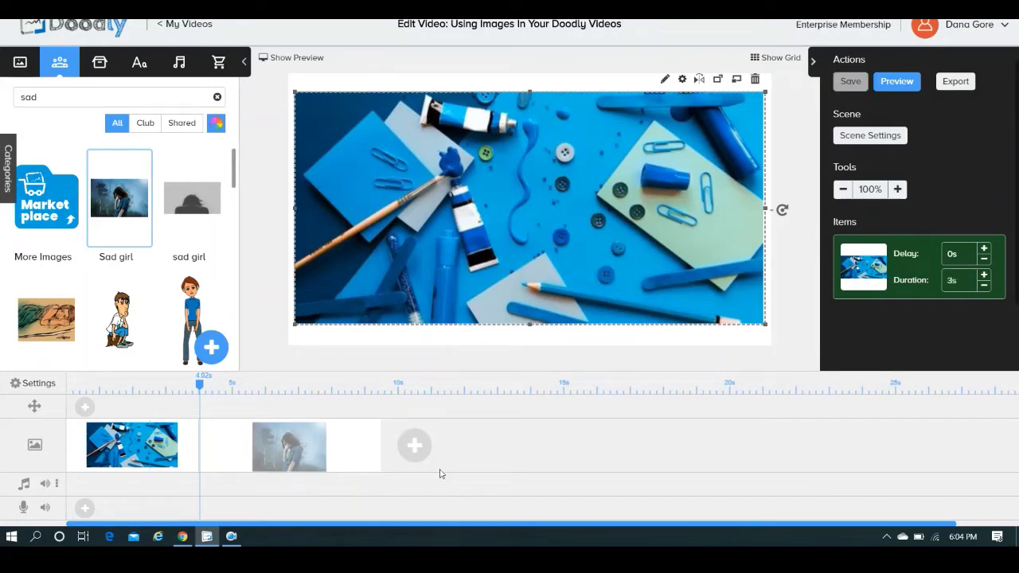
- Examine the Sad girl image's reveal paths in the asset editor and return to the video without saving
left_click(288, 453)
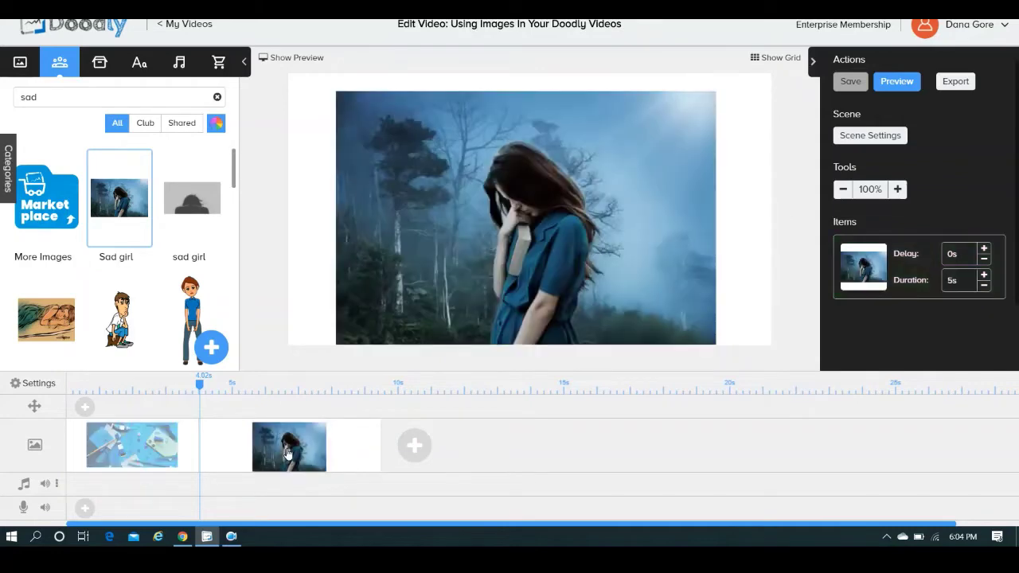
left_click(639, 219)
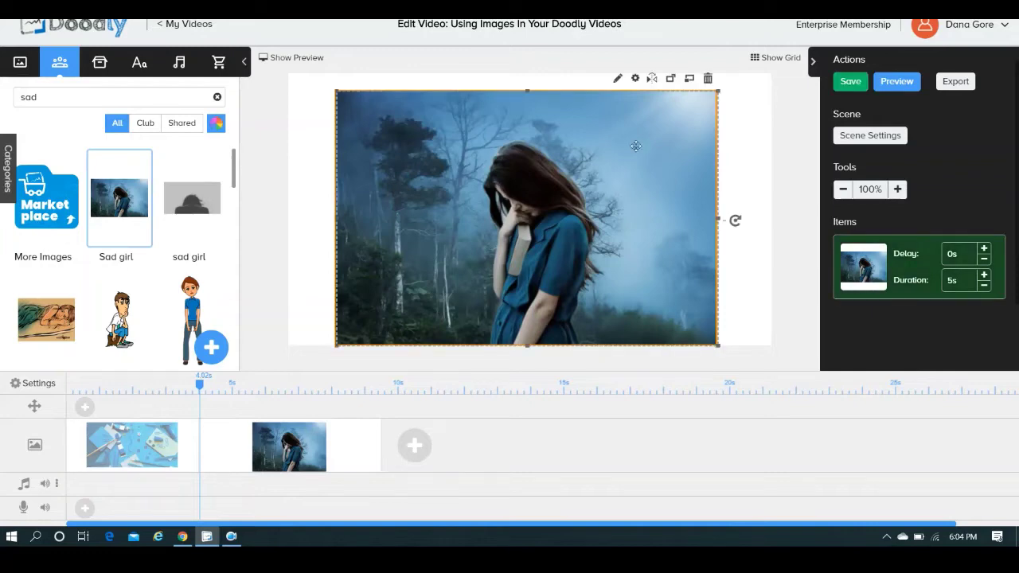
left_click(618, 79)
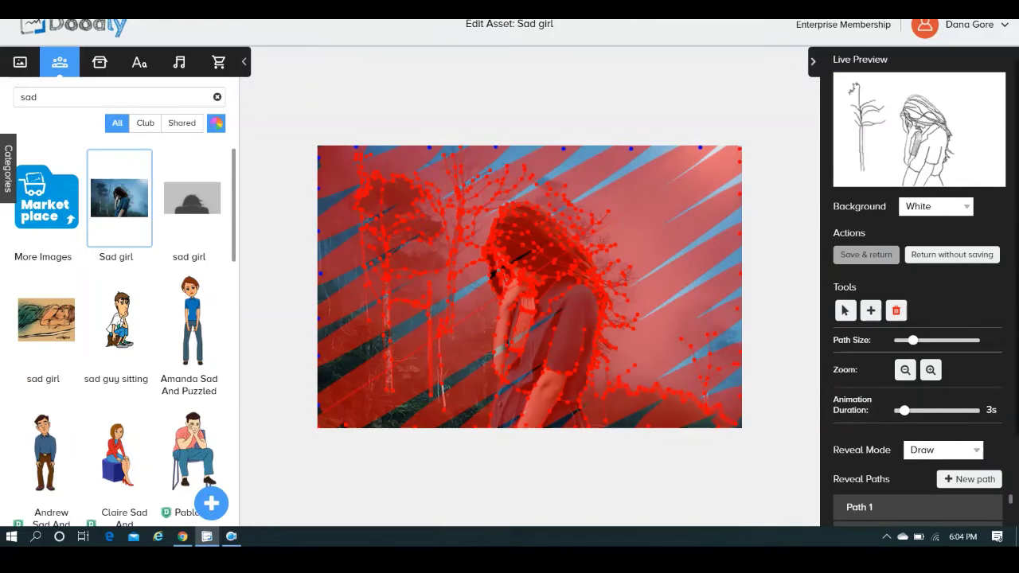
scroll(1016, 199, "down", 2)
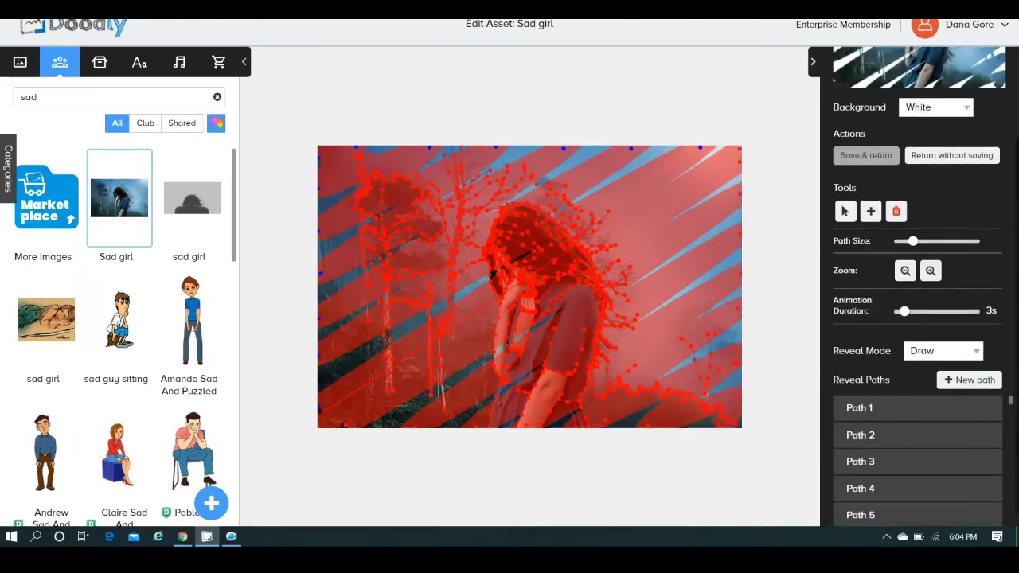
mouse_move(1010, 400)
left_mouse_down()
mouse_move(1010, 525)
mouse_move(1013, 398)
left_mouse_up()
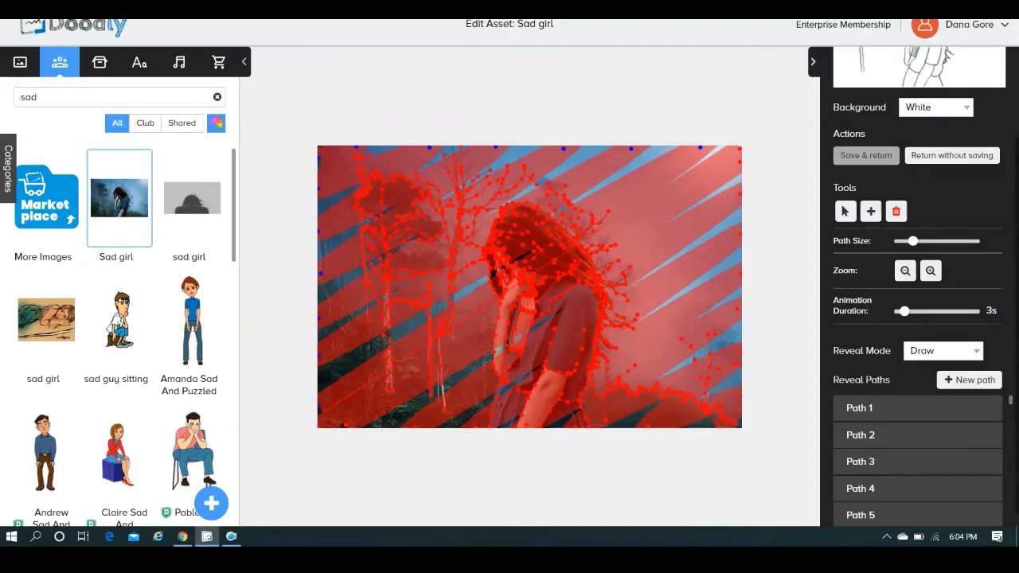
scroll(1018, 94, "up", 2)
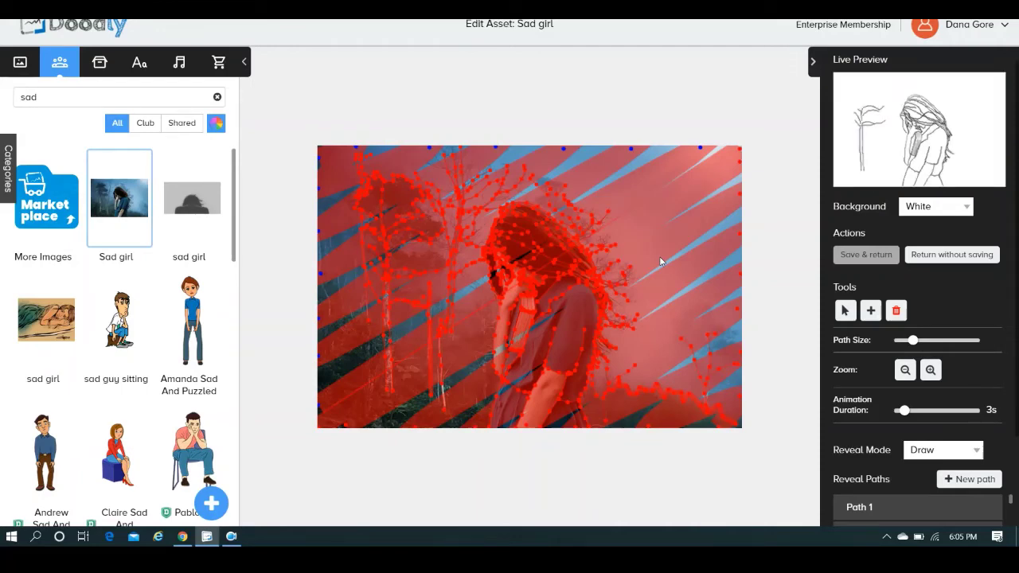
left_click(946, 256)
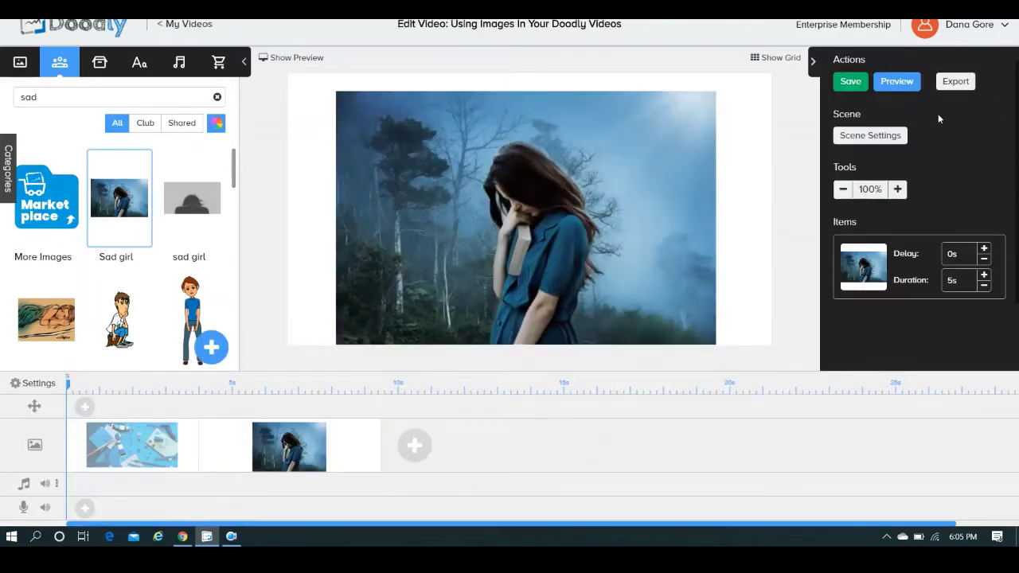
- Save the video and play its preview through the sad girl scene
left_click(851, 82)
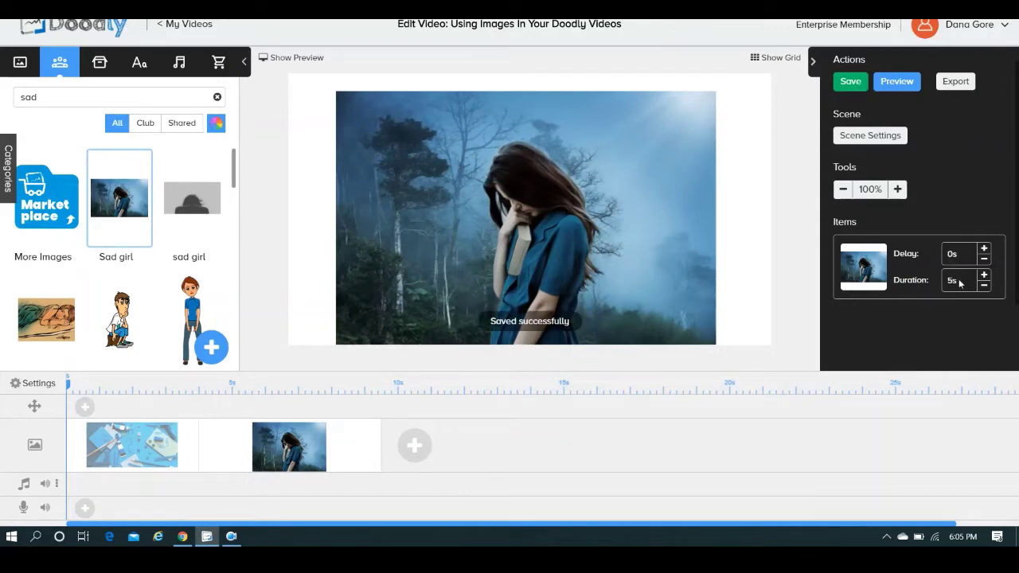
left_click(846, 86)
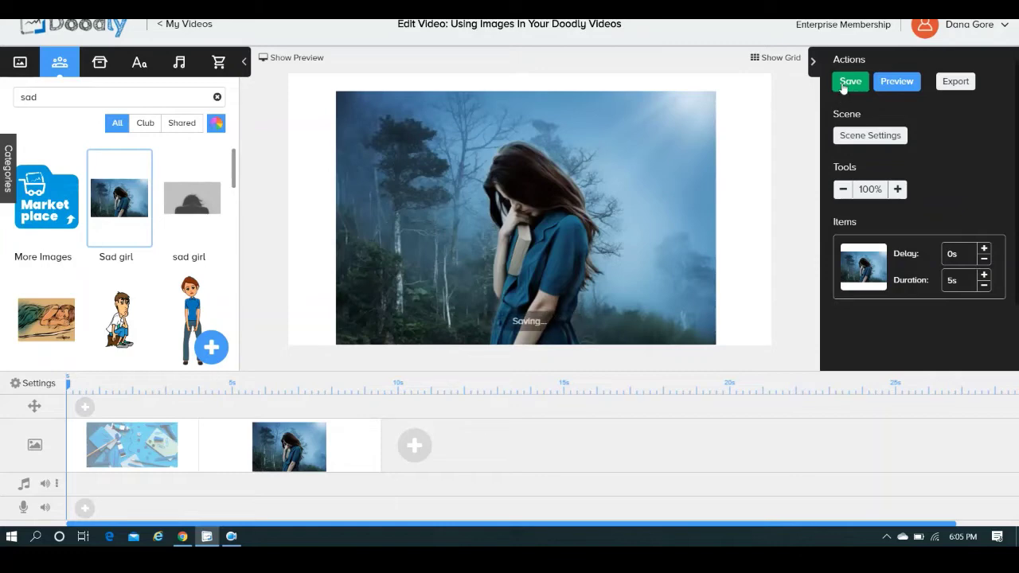
left_click(887, 86)
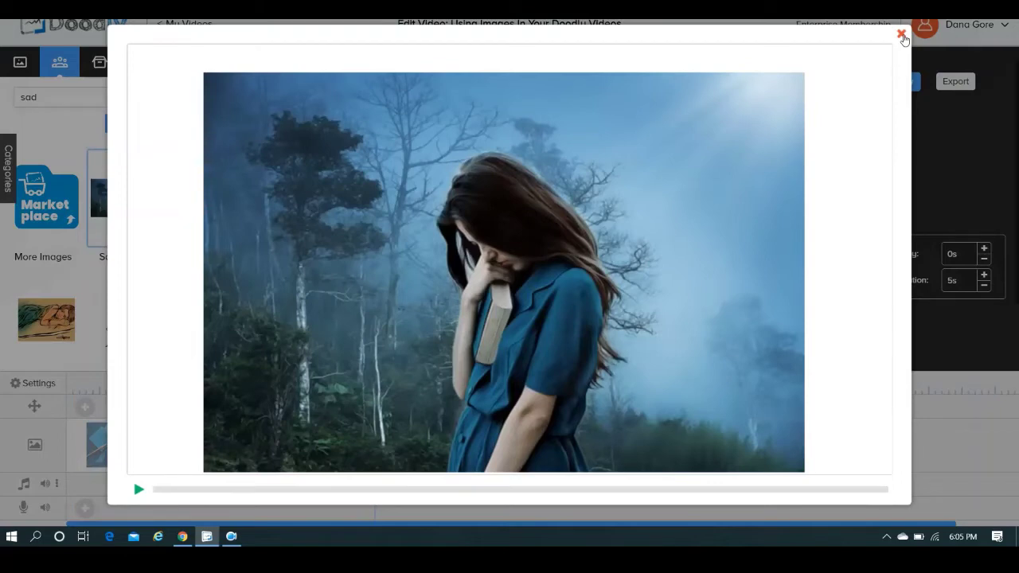
left_click(902, 35)
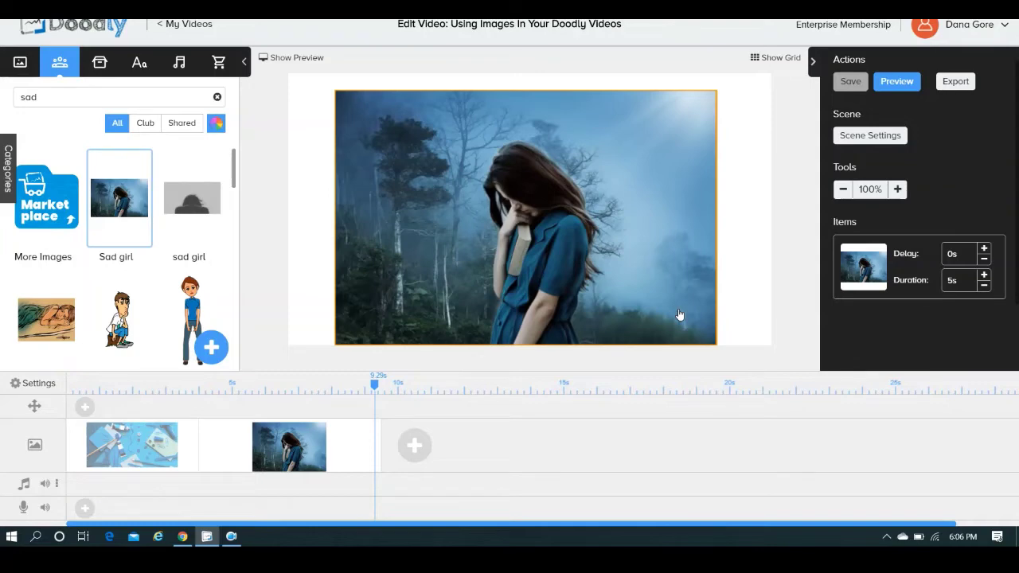
- Open the blue art supplies image from the first scene for editing its reveal paths
left_click(168, 457)
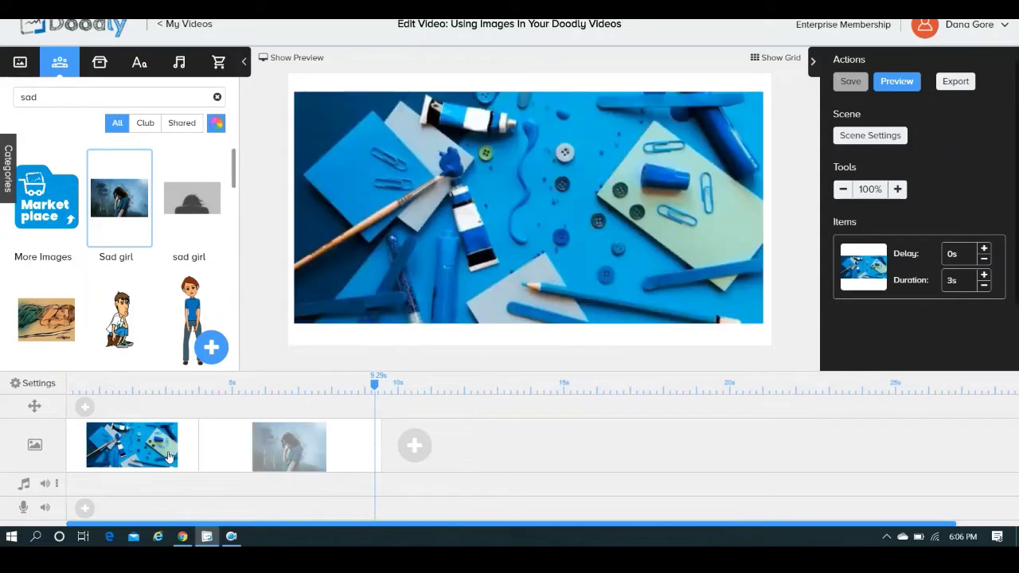
mouse_move(544, 222)
left_mouse_down()
mouse_move(535, 235)
mouse_move(546, 230)
left_mouse_up()
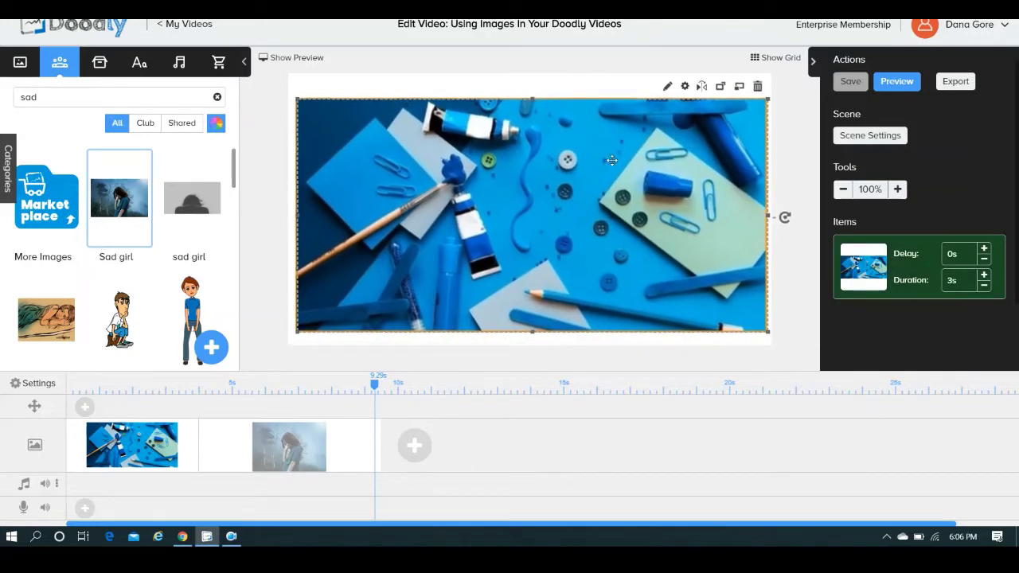
left_click(668, 88)
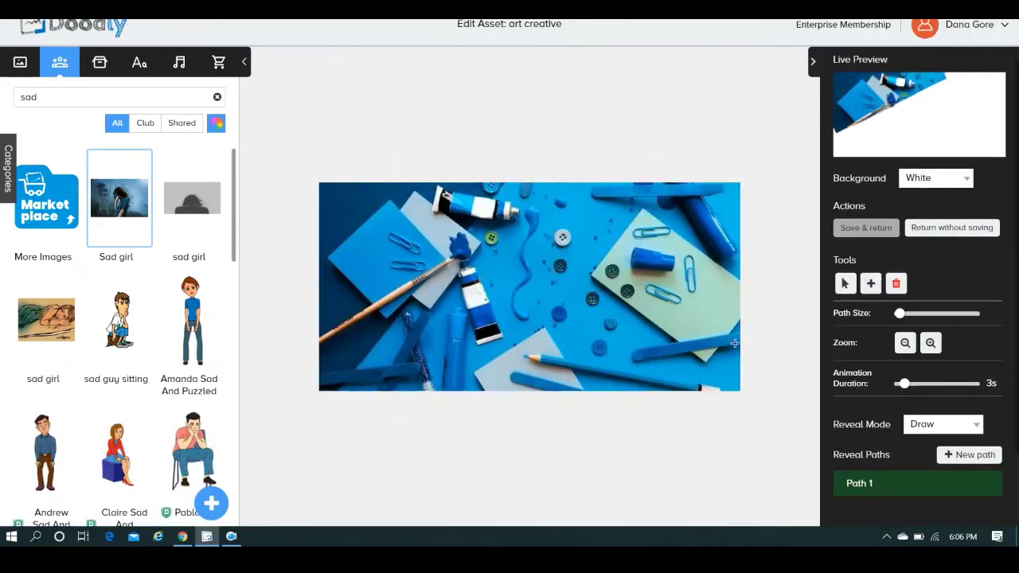
left_click(931, 343)
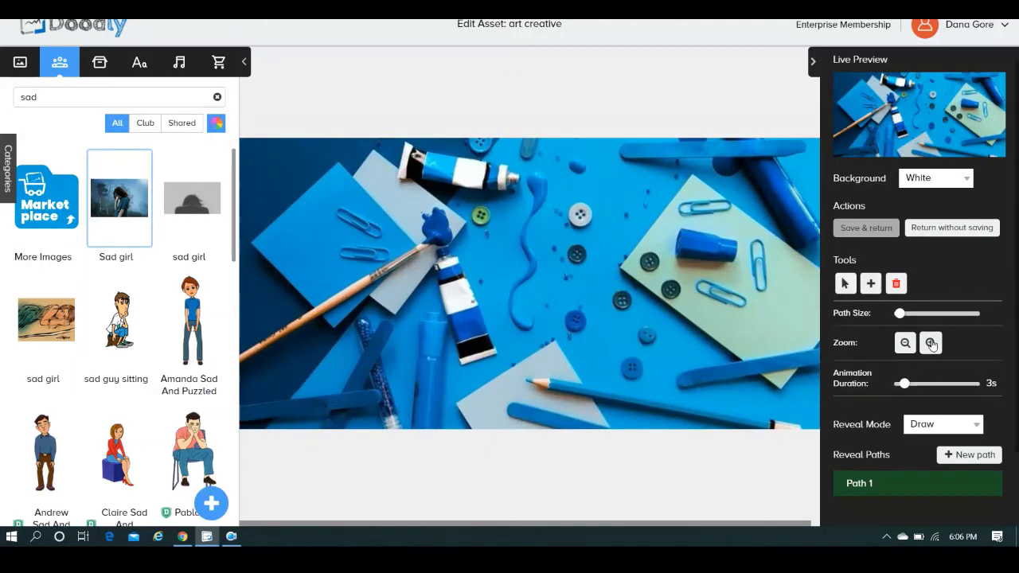
left_click(931, 343)
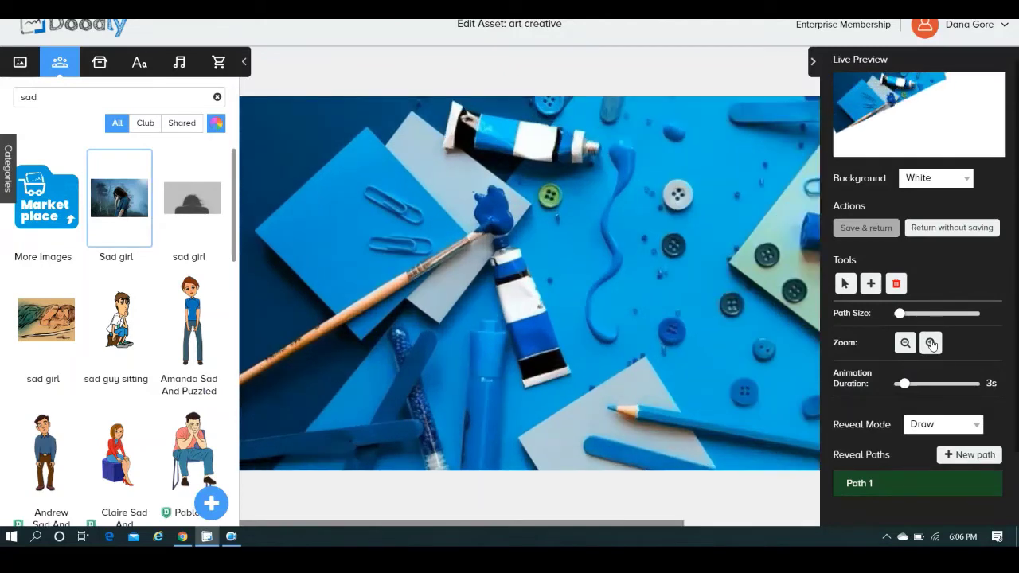
- Rename the first reveal path as "1st square" and keep the path size at its smallest
mouse_move(880, 495)
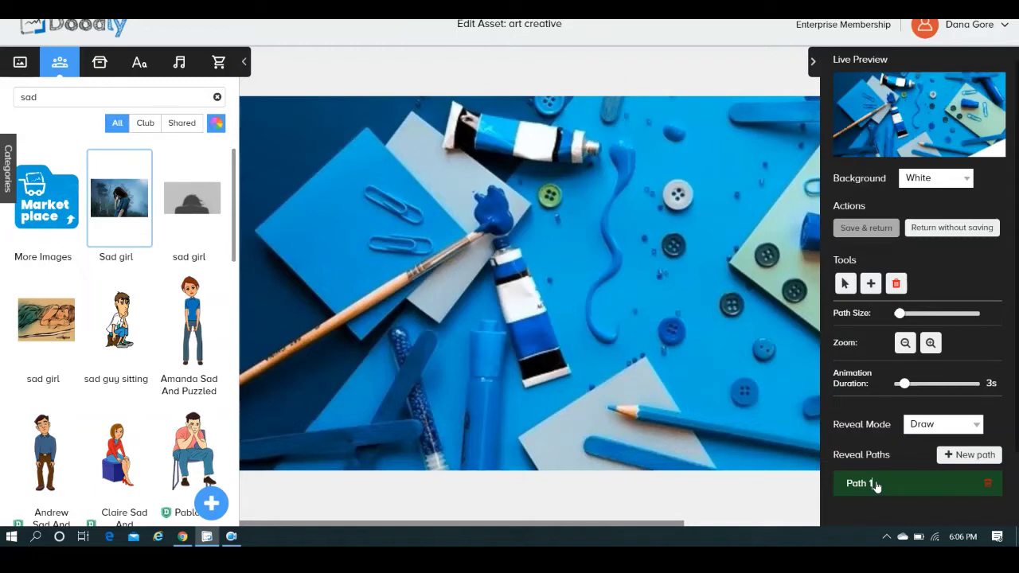
key("BackSpace")
key("BackSpace")
key("BackSpace")
key("BackSpace")
key("BackSpace")
key("BackSpace")
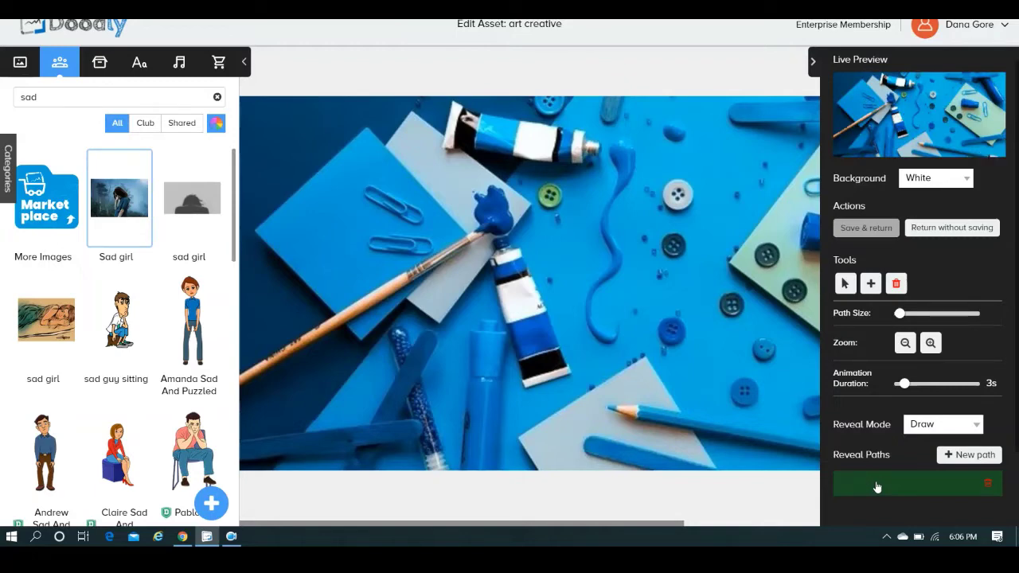
type("1")
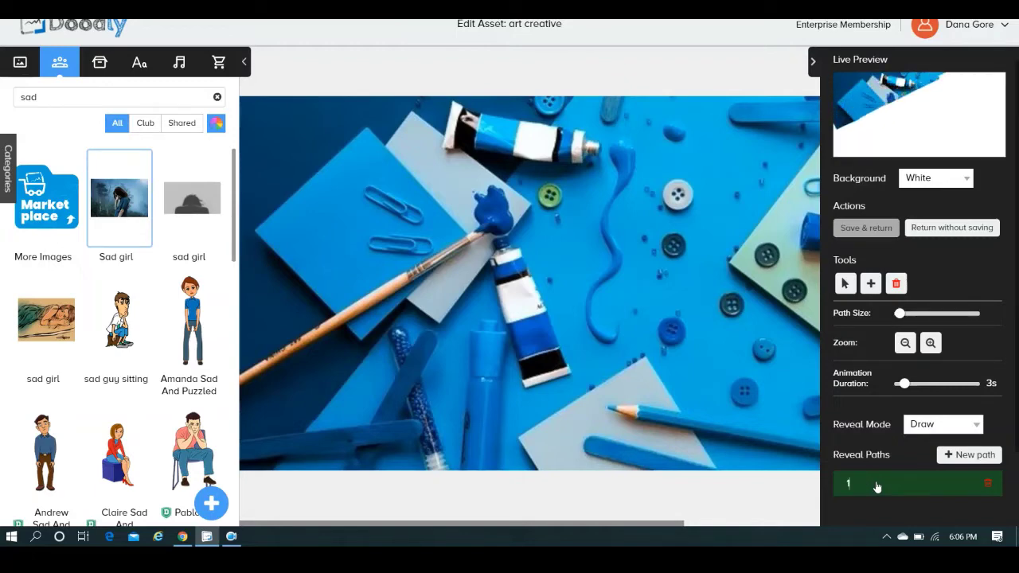
type("st square")
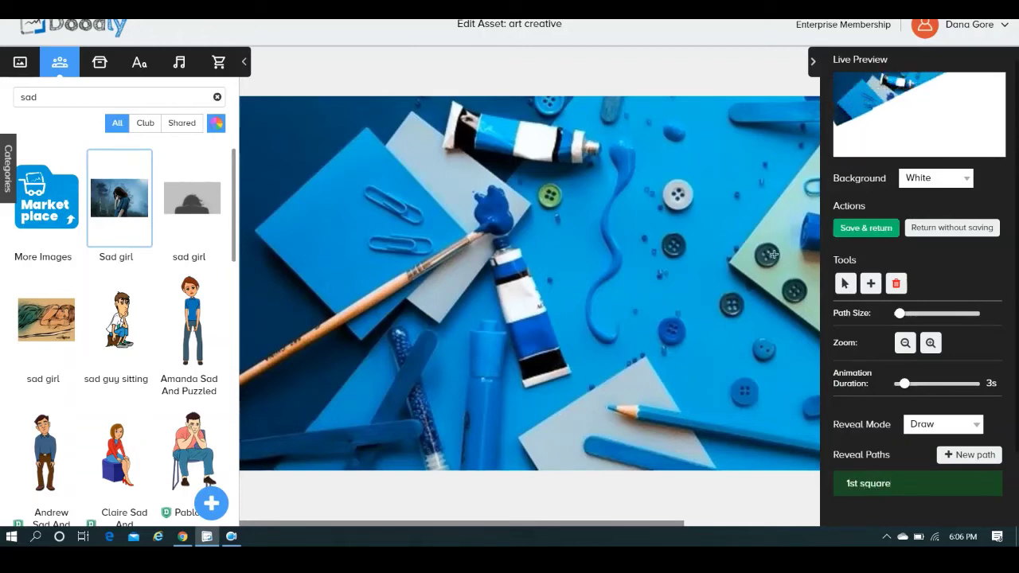
mouse_move(900, 313)
left_mouse_down()
mouse_move(911, 315)
mouse_move(896, 318)
left_mouse_up()
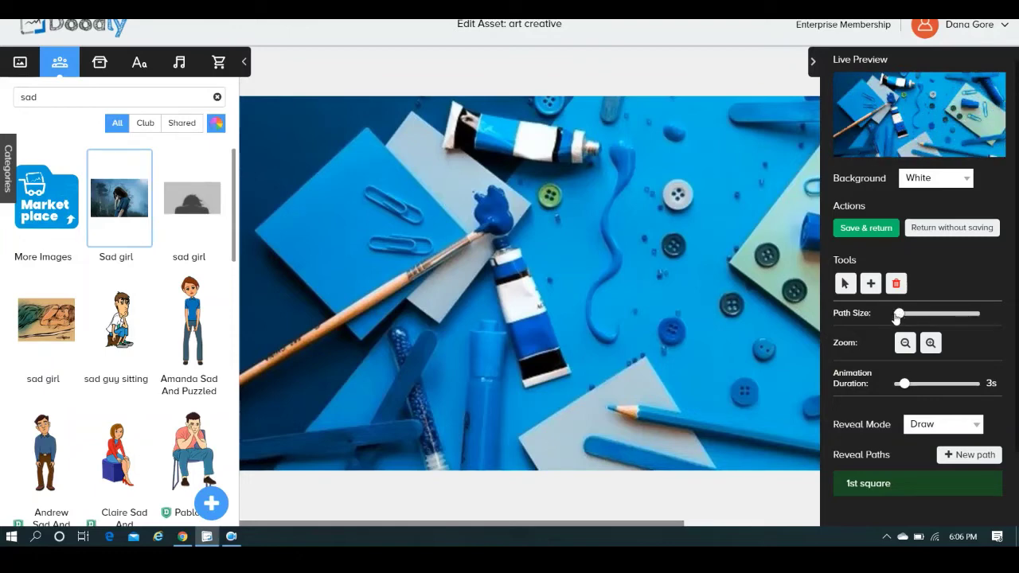
left_click(398, 160)
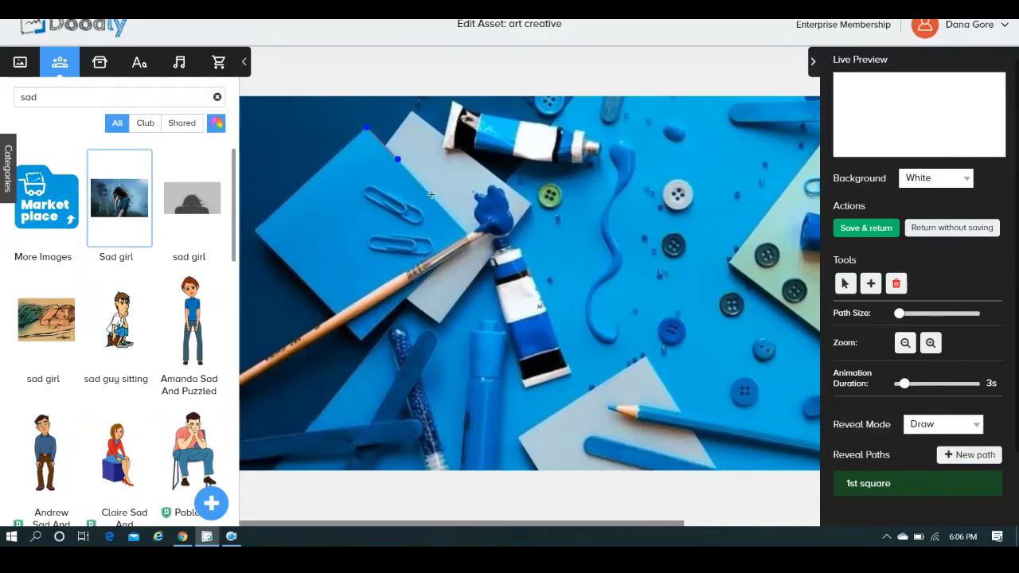
left_click(431, 196)
key("ctrl+z")
key("ctrl+z")
- Trace the blue square's outline in the 1st square path, from its lower edge around the top corner to the paintbrush
left_click(311, 285)
left_click(265, 223)
left_click(296, 193)
left_click(366, 128)
left_click(388, 153)
left_click(388, 154)
left_click(379, 139)
left_click(397, 161)
left_click(429, 194)
left_click(466, 233)
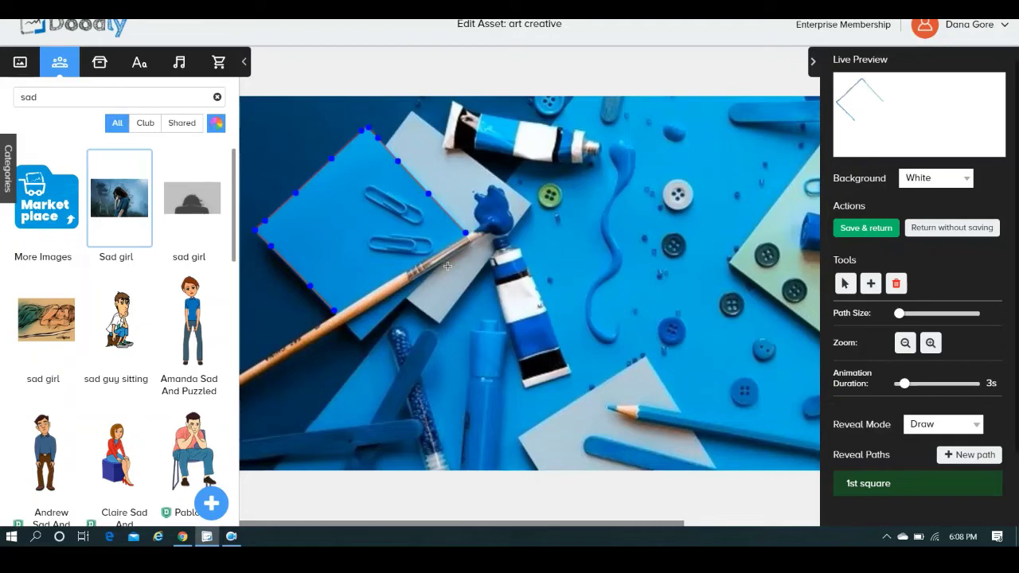
- Add a second reveal path and trace the paintbrush's upper edge from the square's corner to the image's left edge
left_click(965, 457)
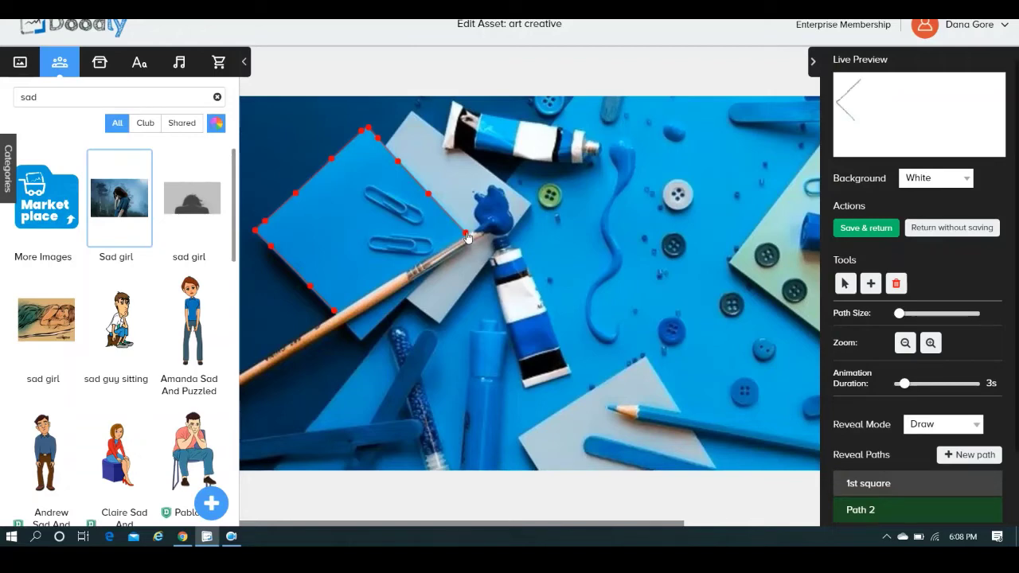
left_click(467, 237)
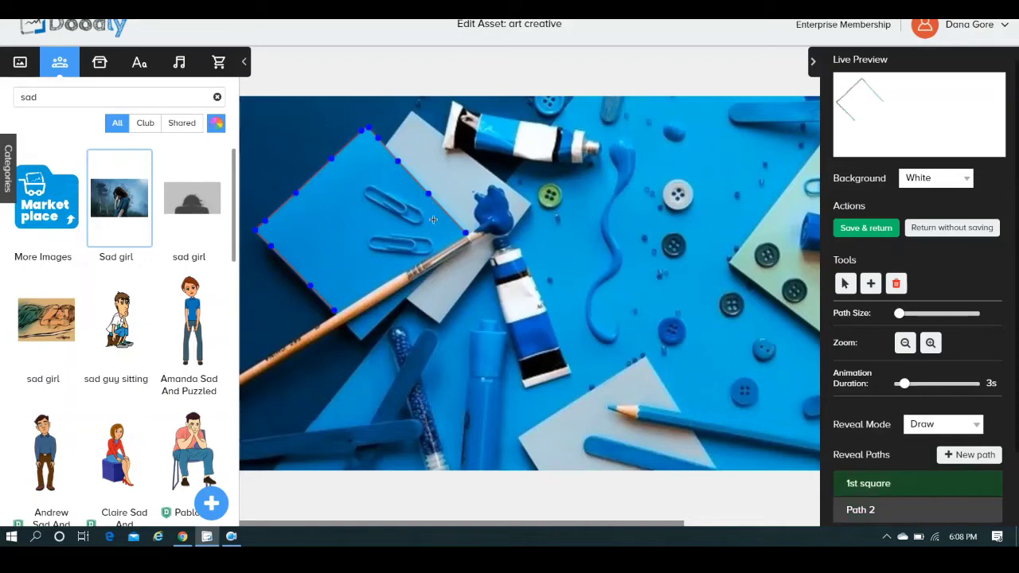
left_click(881, 511)
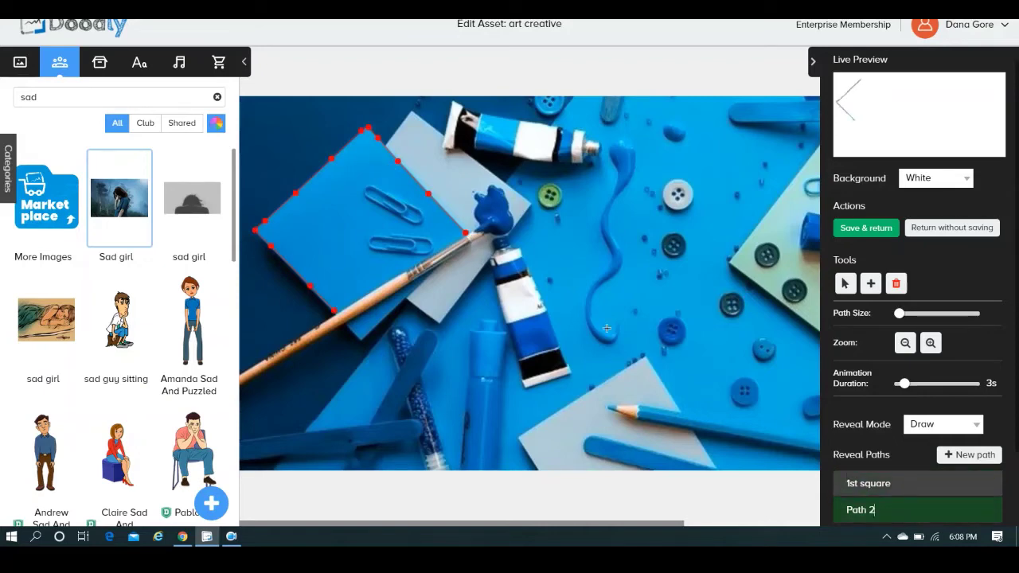
left_click(475, 232)
left_click(454, 243)
left_click(419, 265)
left_click(351, 306)
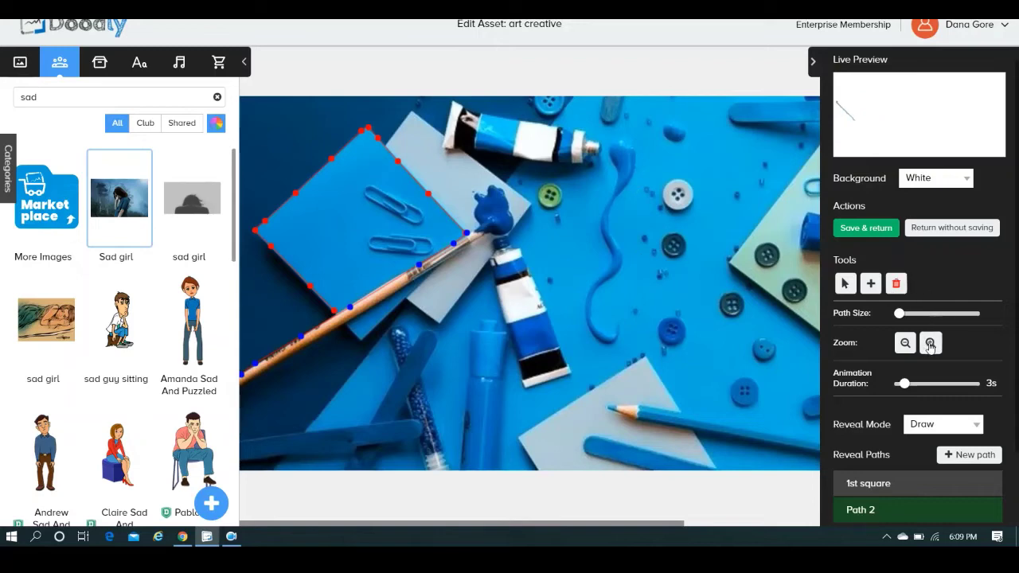
left_click(907, 344)
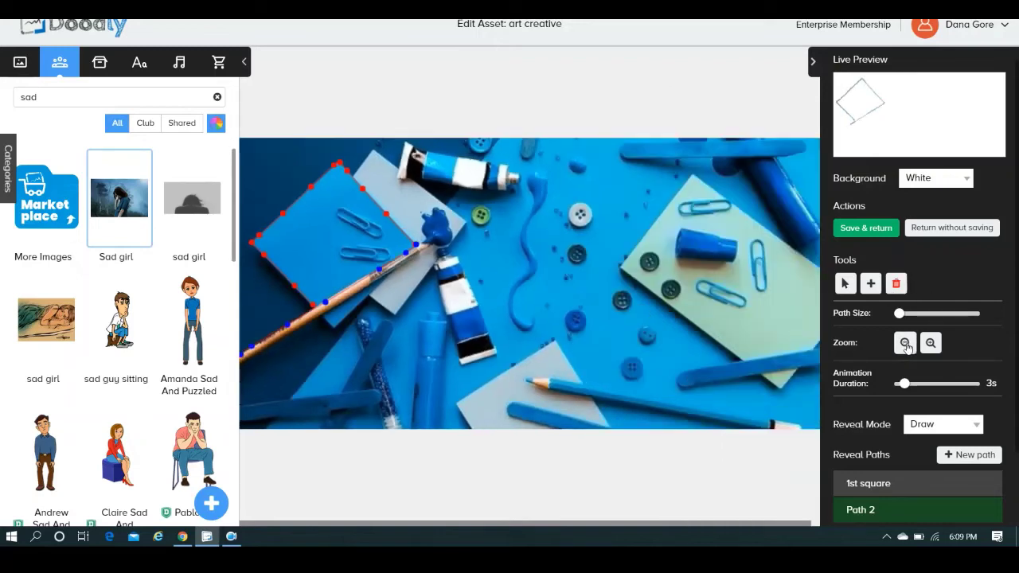
- Add a third reveal path along the vertical paperclip on the green card and enlarge its path size to cover the clip
left_click(906, 344)
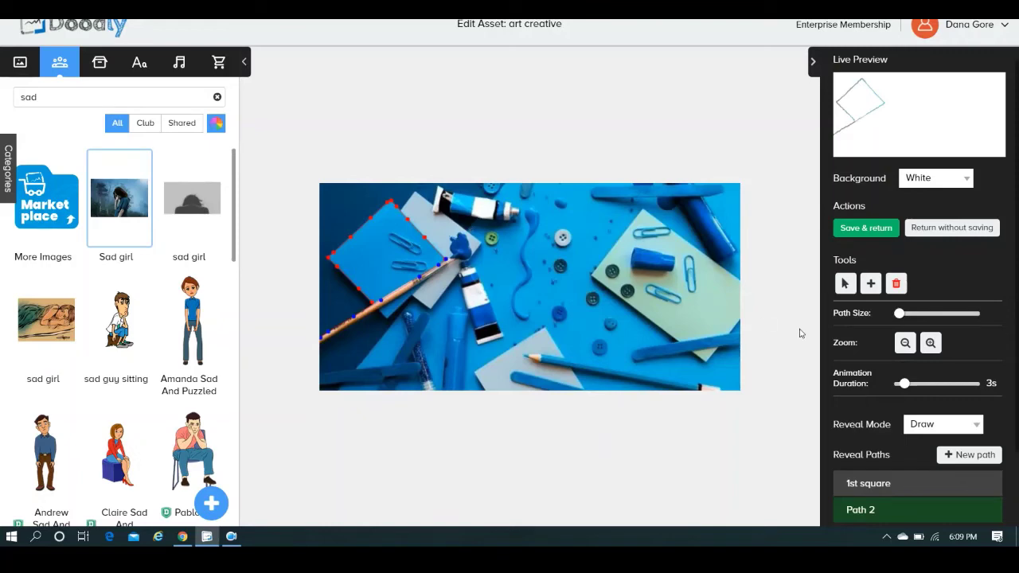
left_click(931, 343)
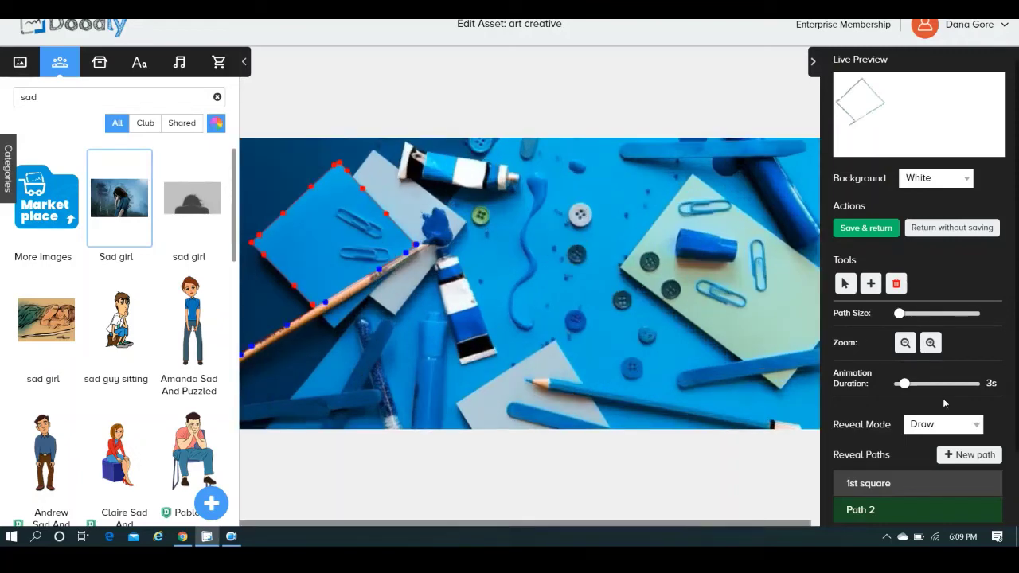
left_click(961, 459)
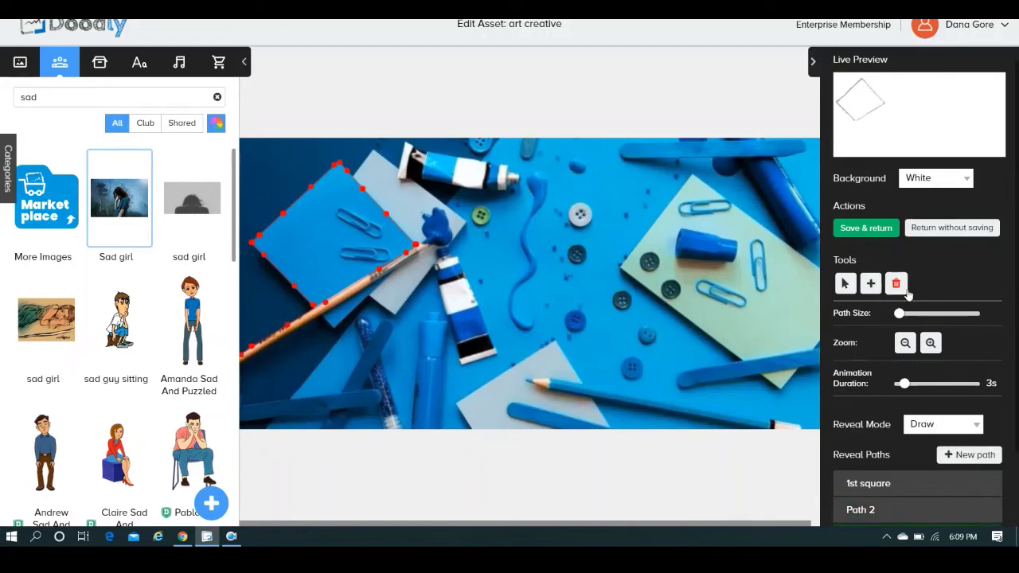
left_click_drag(905, 317, 900, 316)
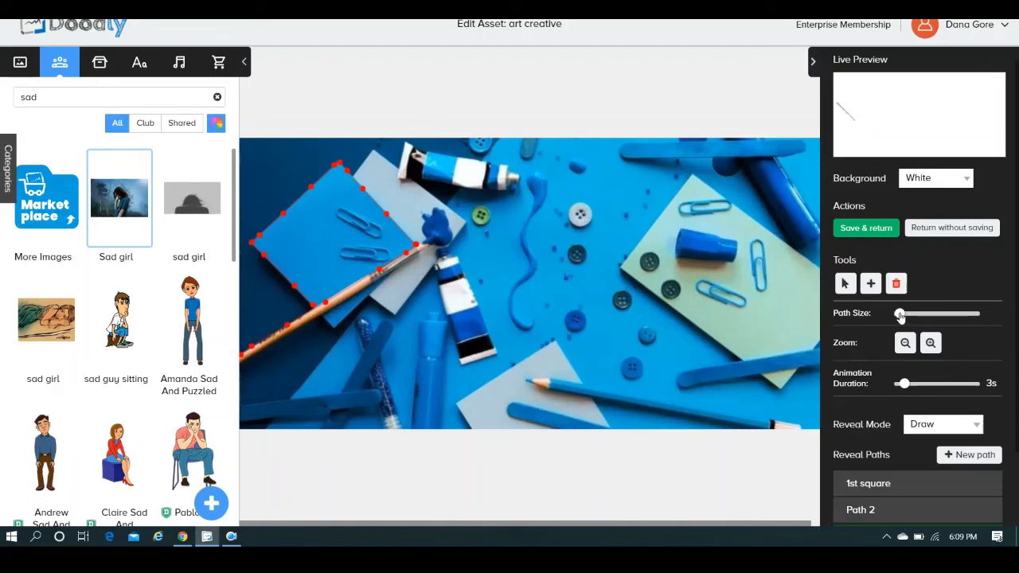
left_click(756, 240)
left_click(761, 292)
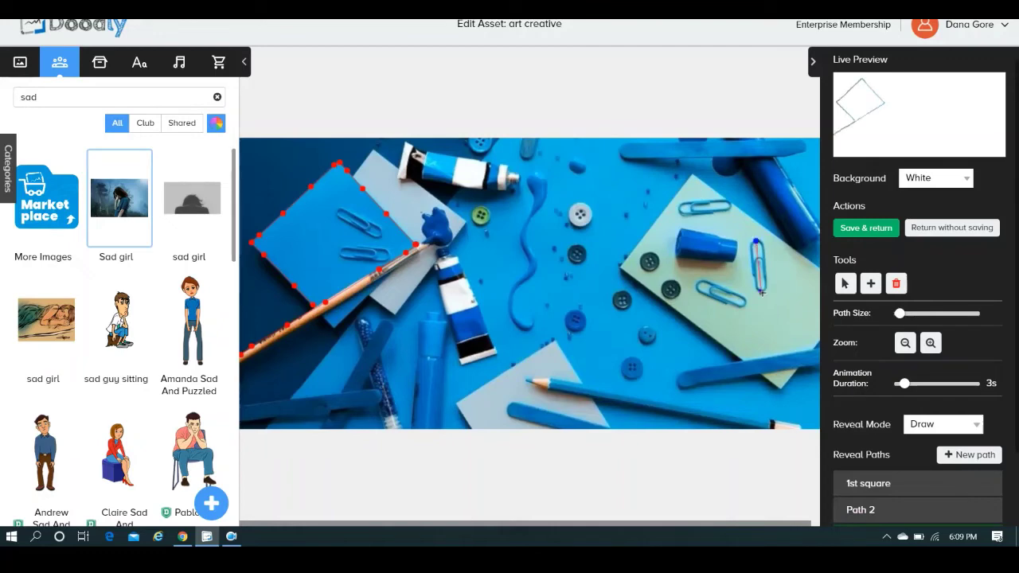
left_click_drag(899, 315, 907, 314)
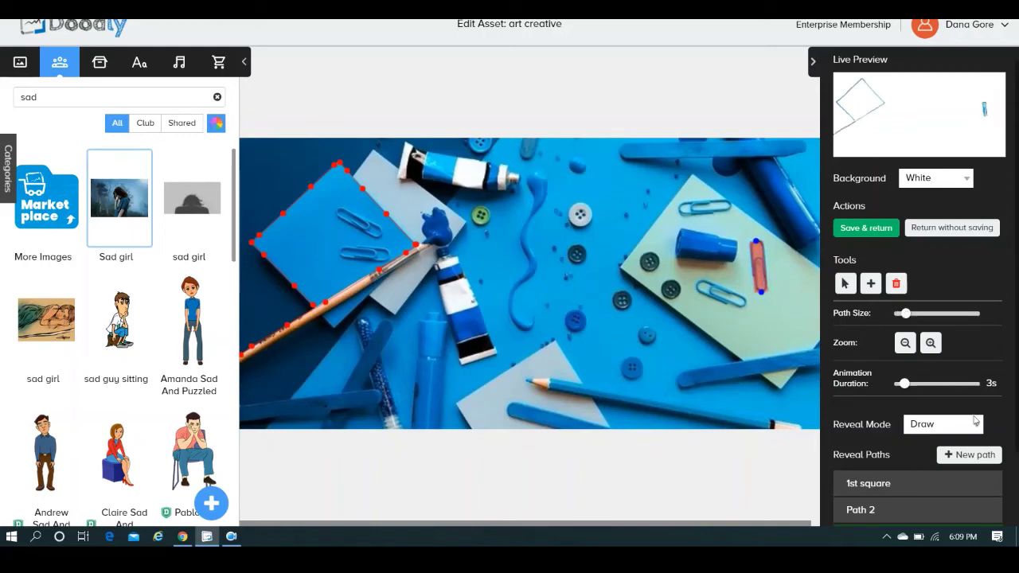
- Cover the green card's upper and lower paperclips with one separate reveal path each, and save the asset edits back to the video
left_click(678, 209)
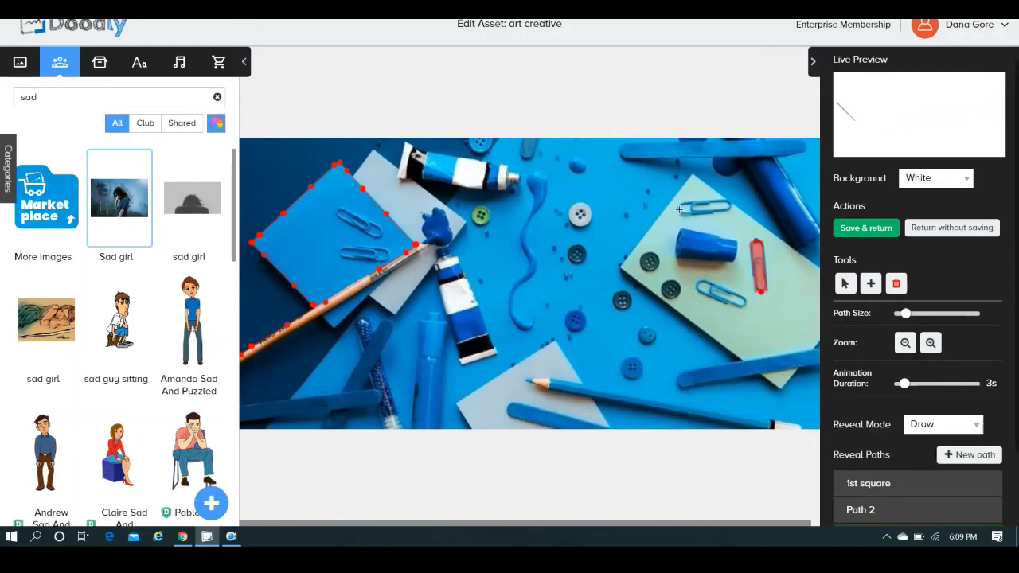
left_click(731, 205)
left_click(731, 205)
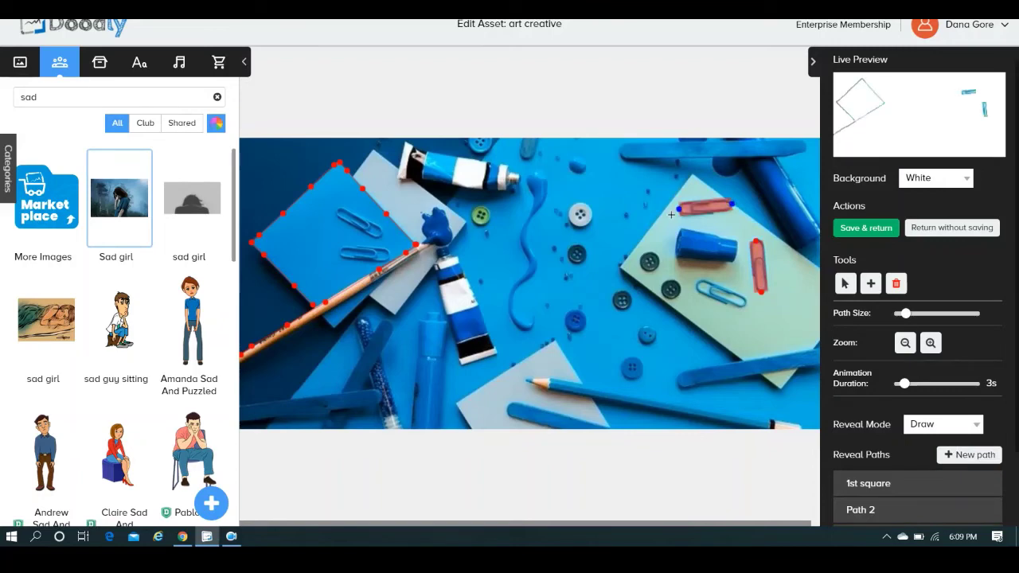
left_click(678, 209)
left_click(967, 459)
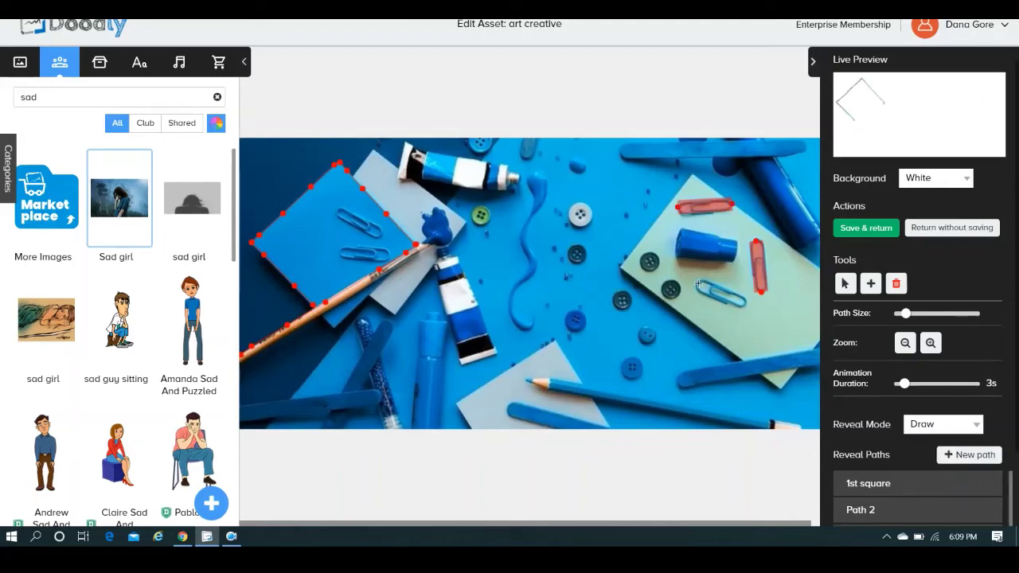
left_click(696, 285)
left_click(746, 305)
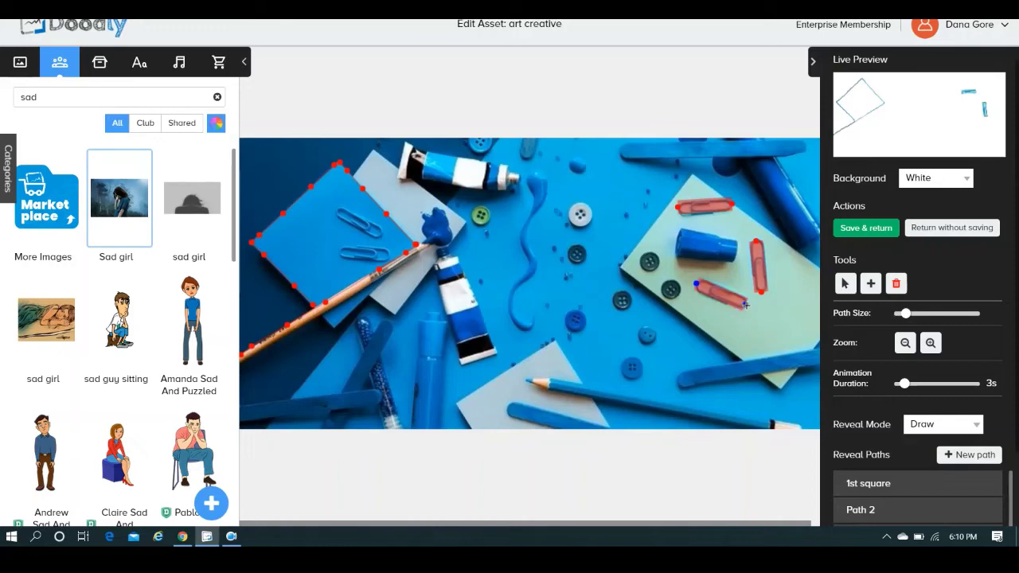
left_click(860, 235)
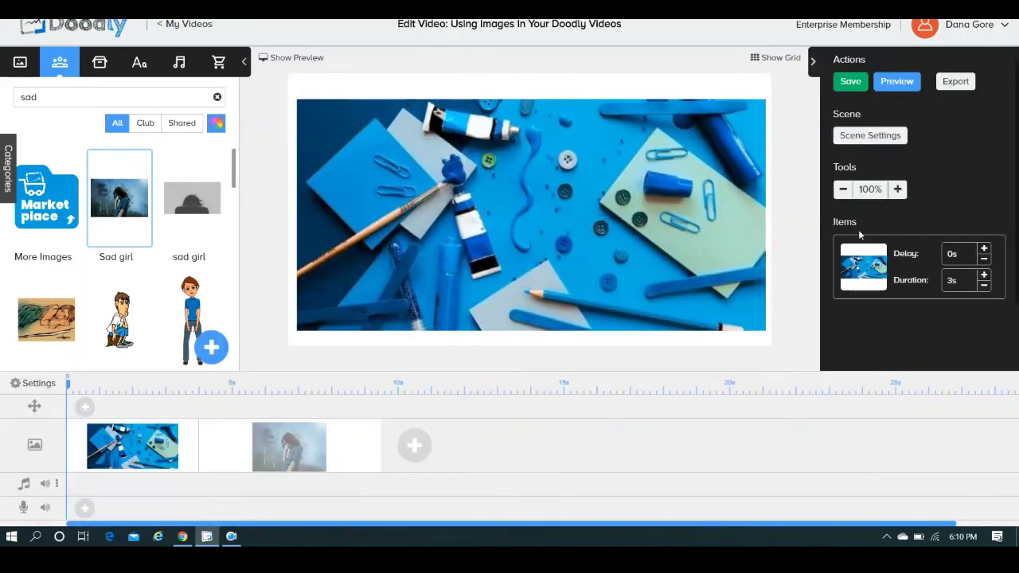
- Set the art supplies image's duration to 5 seconds and save the video
left_click(958, 292)
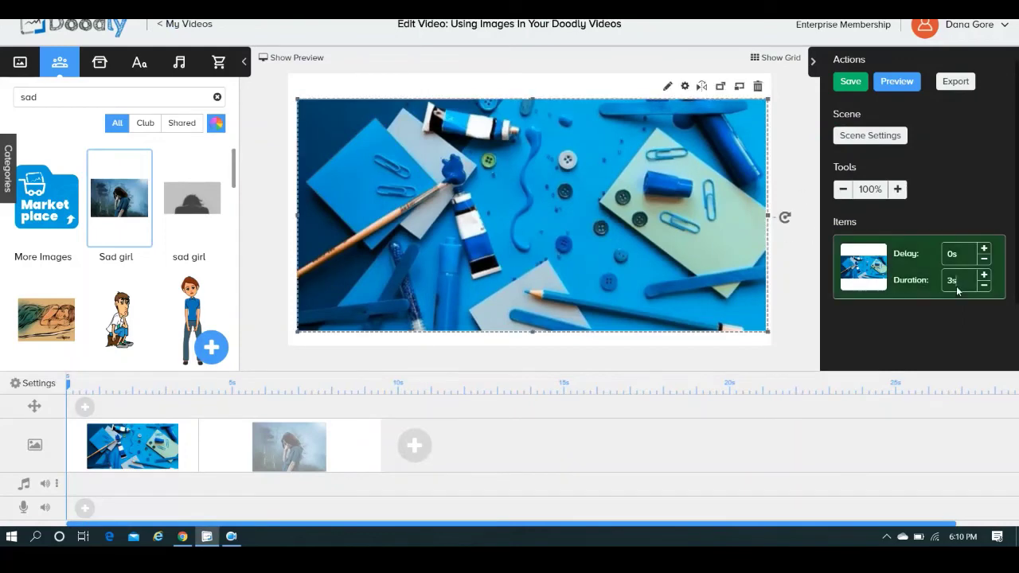
double_click(958, 292)
type("5")
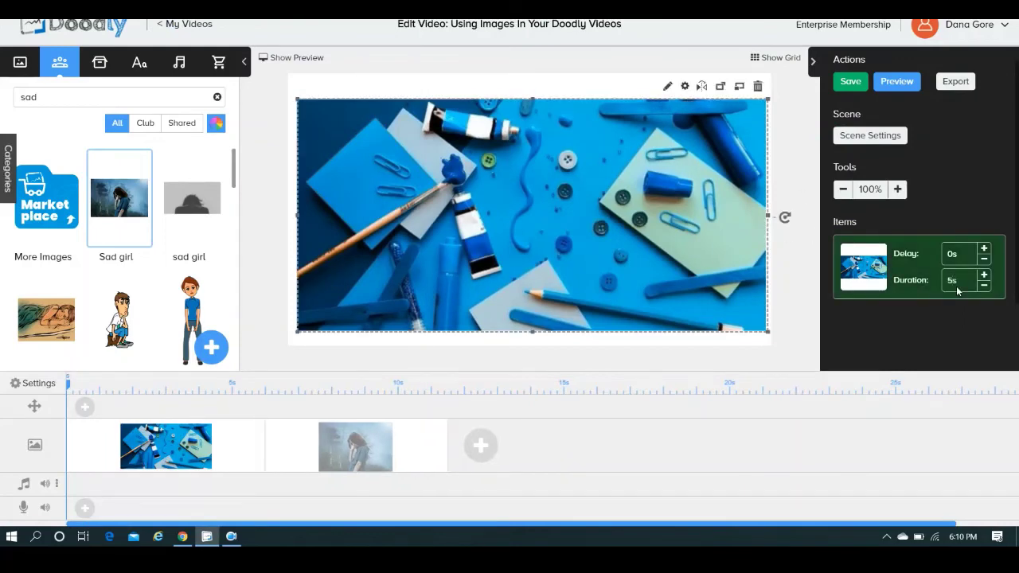
left_click(850, 83)
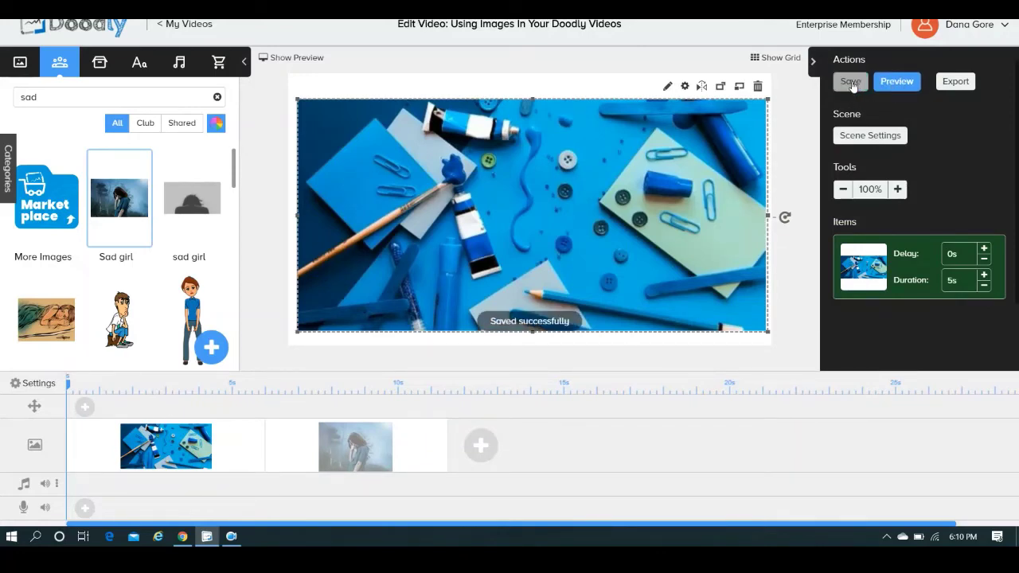
- Preview the video, and nudge the art supplies image slightly upward to centre it on the canvas
left_click(899, 86)
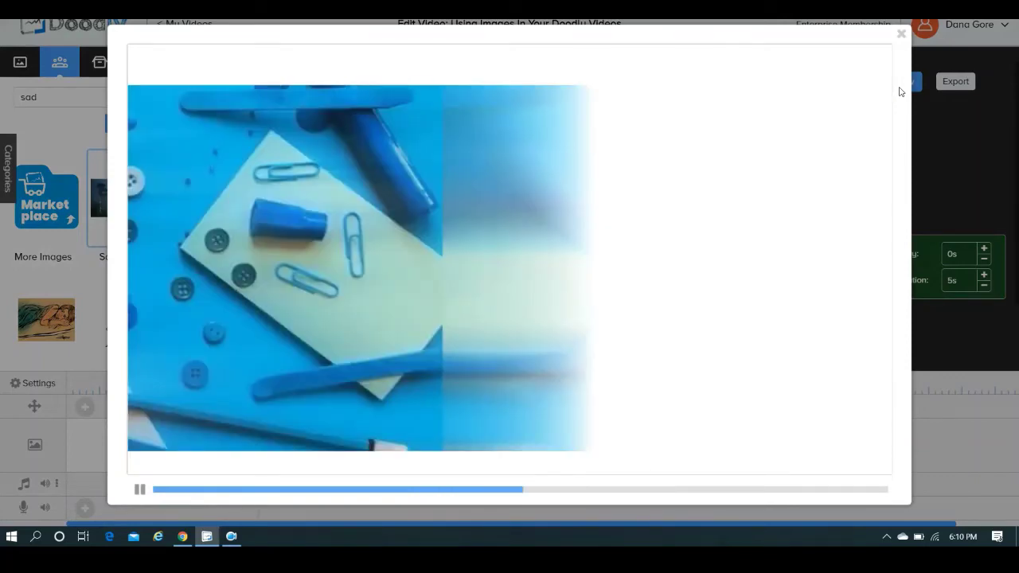
left_click(901, 35)
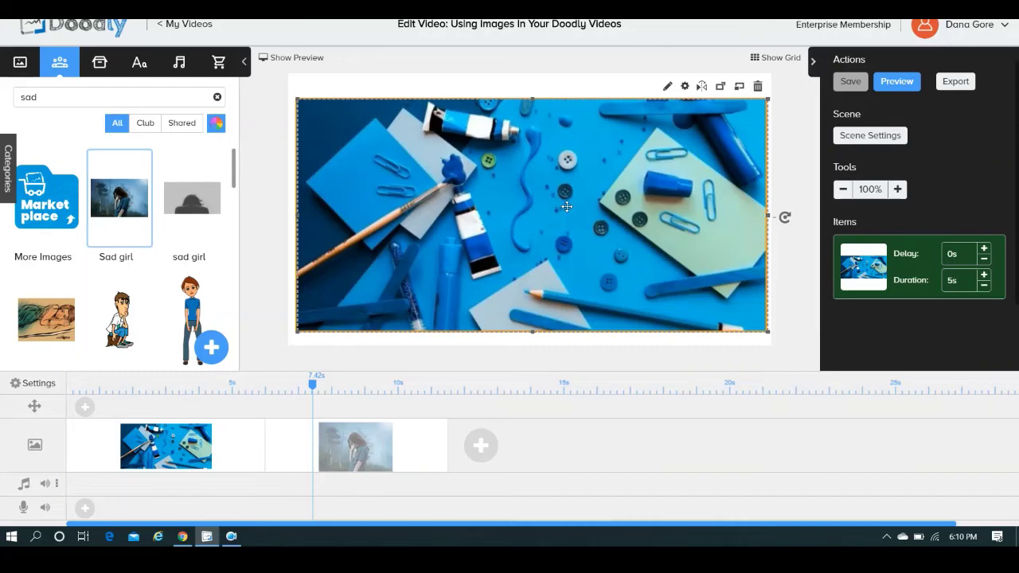
left_click_drag(566, 207, 565, 201)
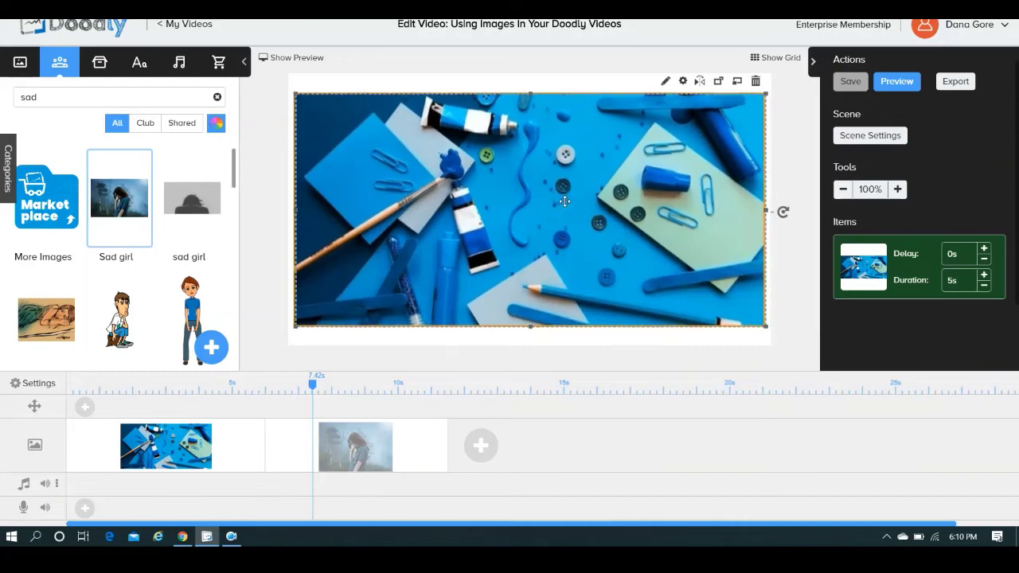